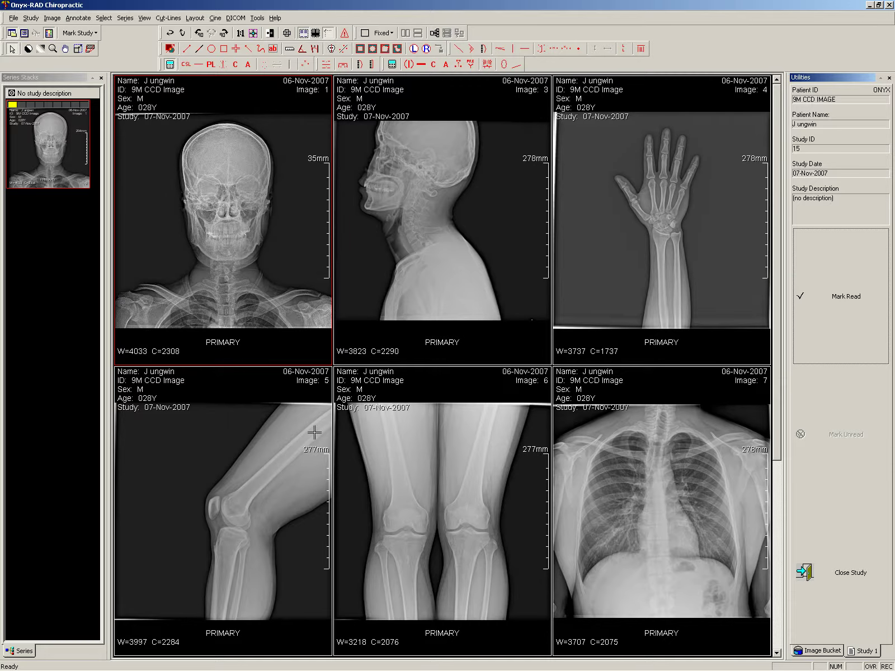
Set the layout to 1 Column Per Monitor and browse the series to the lateral skull and neck image (image 3)
left_click(195, 19)
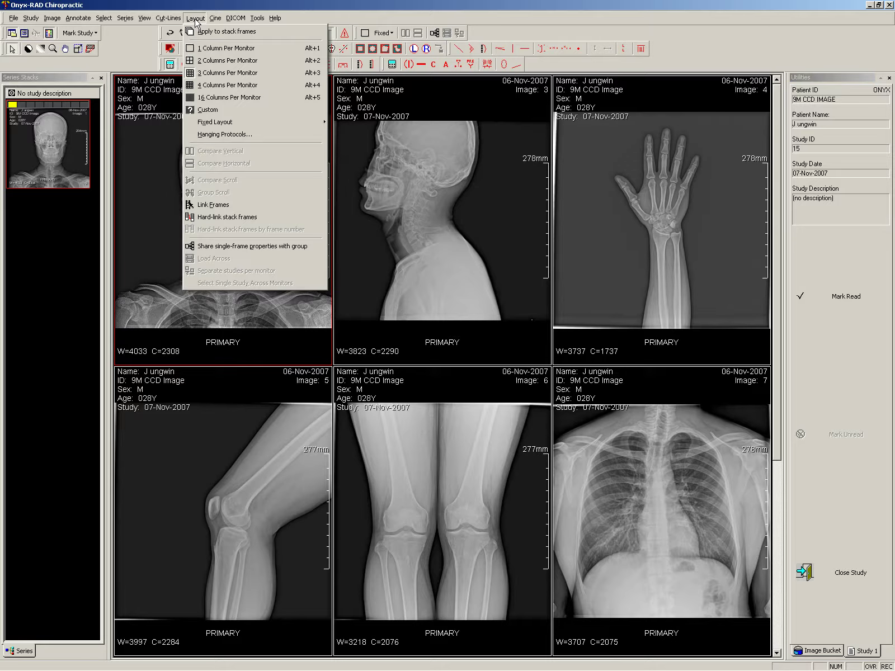
left_click(217, 49)
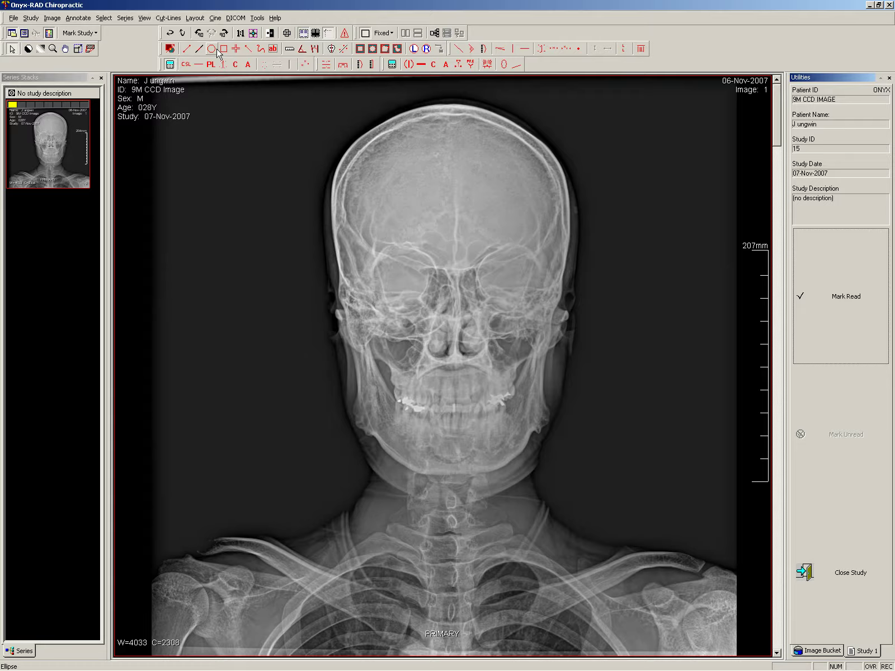
left_click(41, 107)
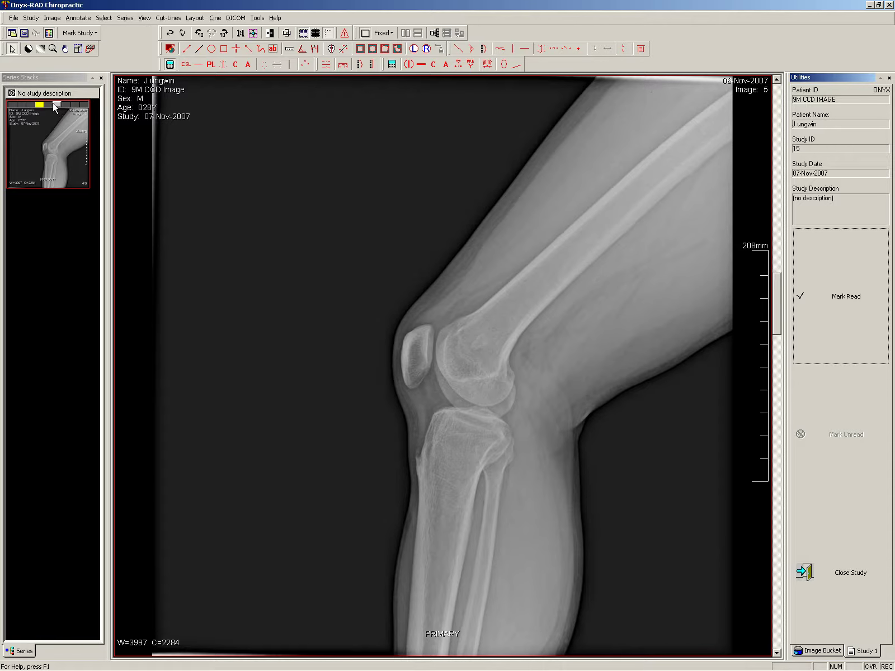
left_click(27, 104)
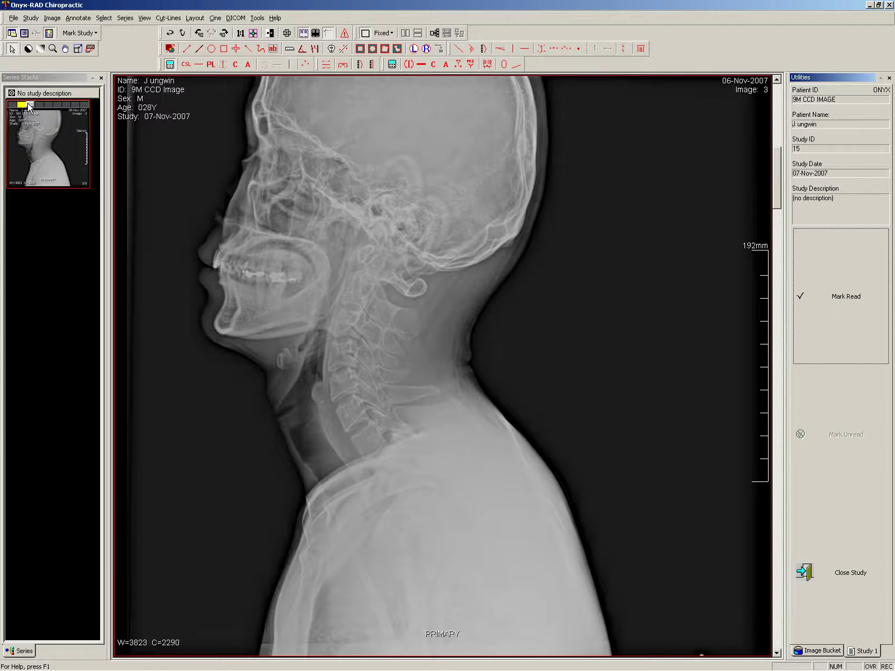
left_click(59, 104)
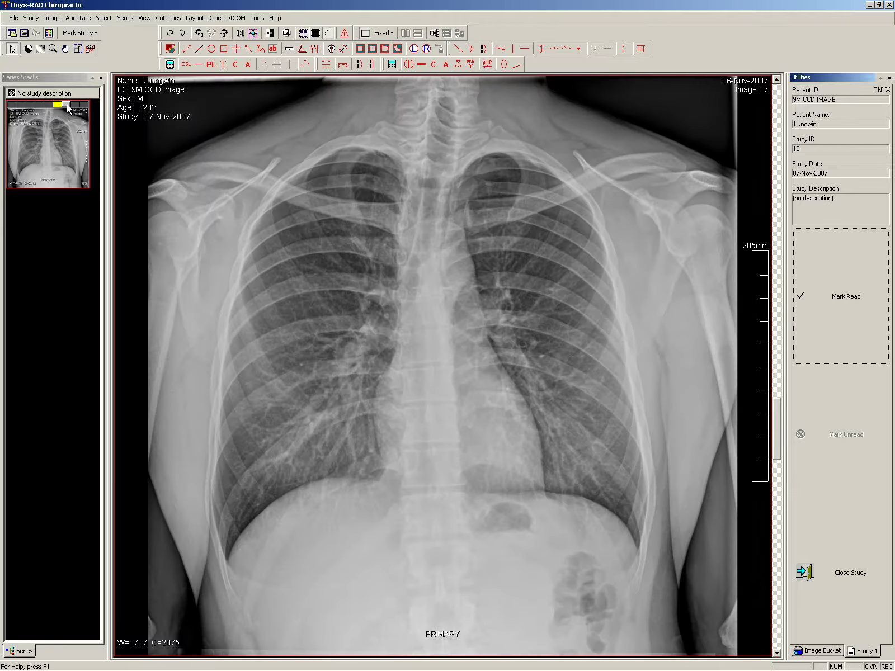
left_click(24, 104)
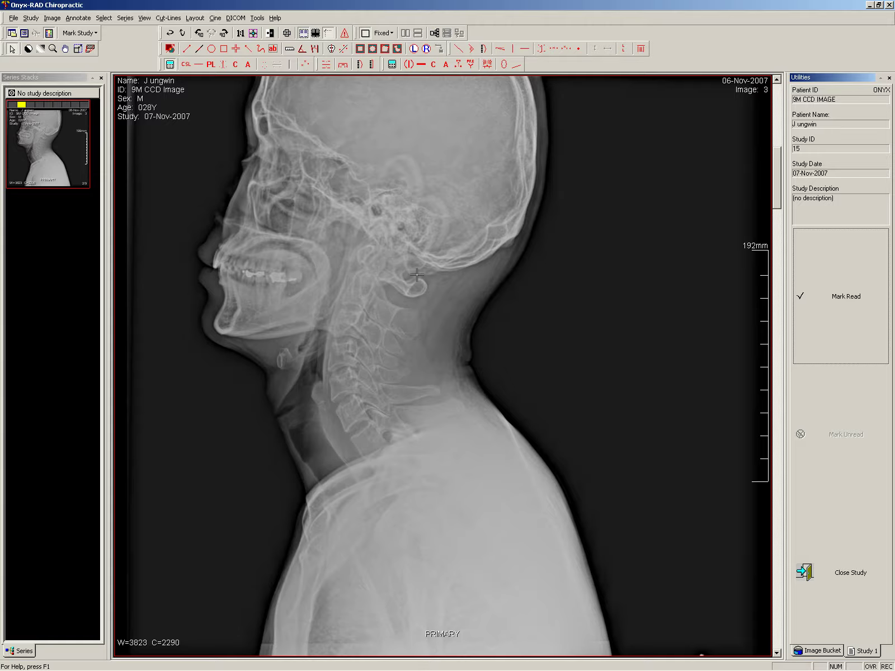
Flip the lateral image horizontally and back, and rotate it left and back right
left_click(171, 34)
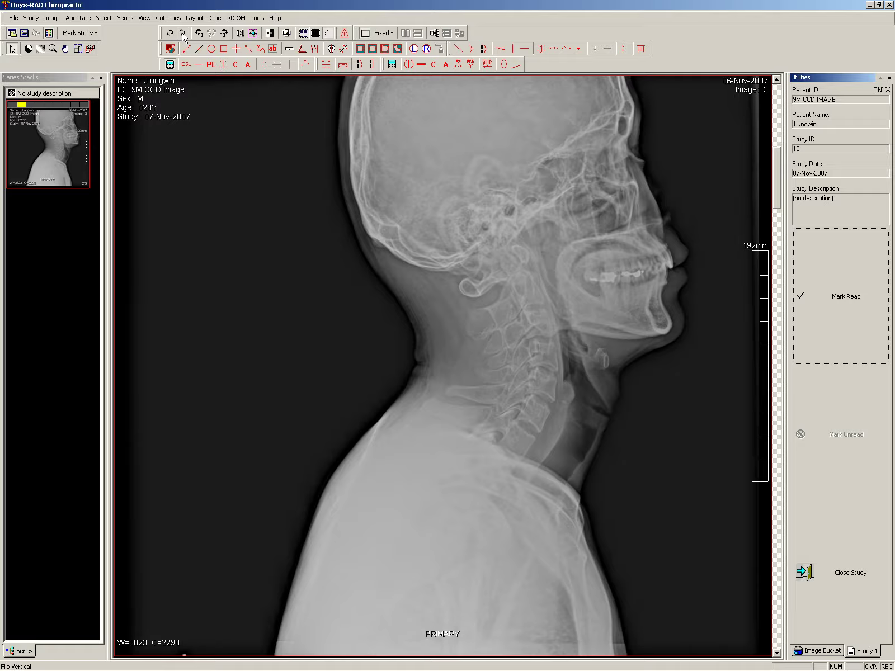
left_click(170, 34)
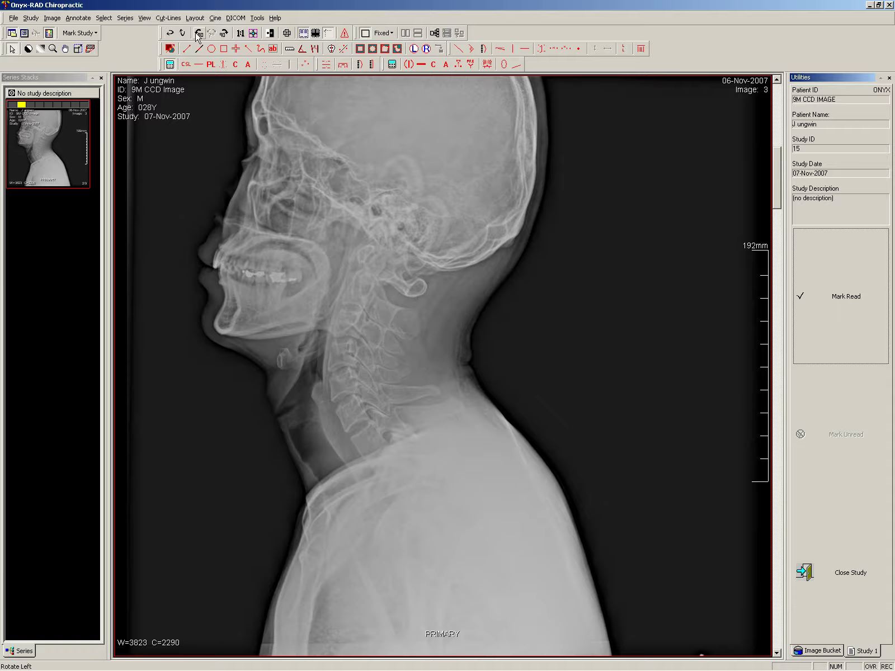
left_click(198, 34)
left_click(224, 33)
Invert the image contrast and restore it, and adjust the window width and center to W=3586 C=2421
left_click(270, 33)
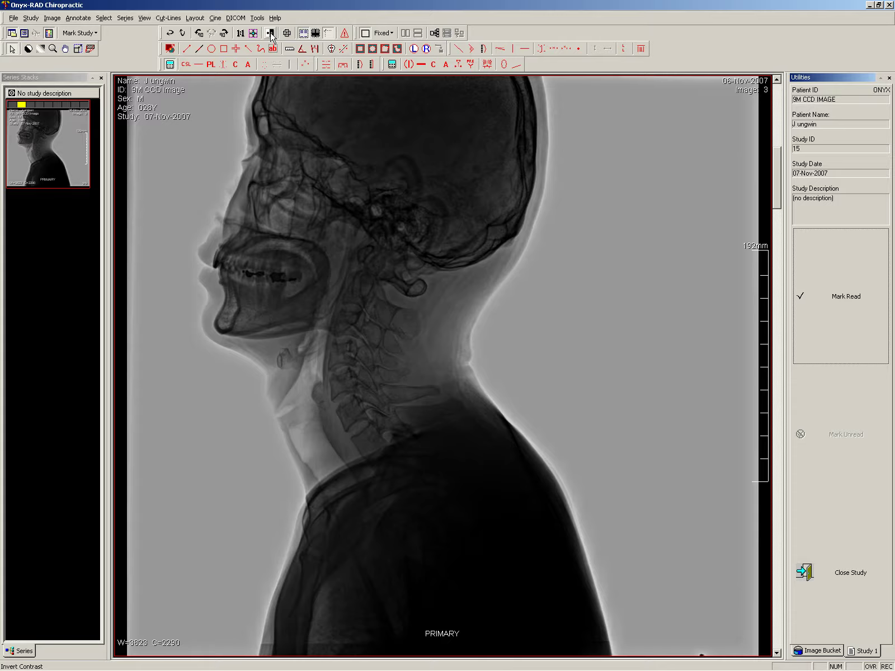
left_click(270, 33)
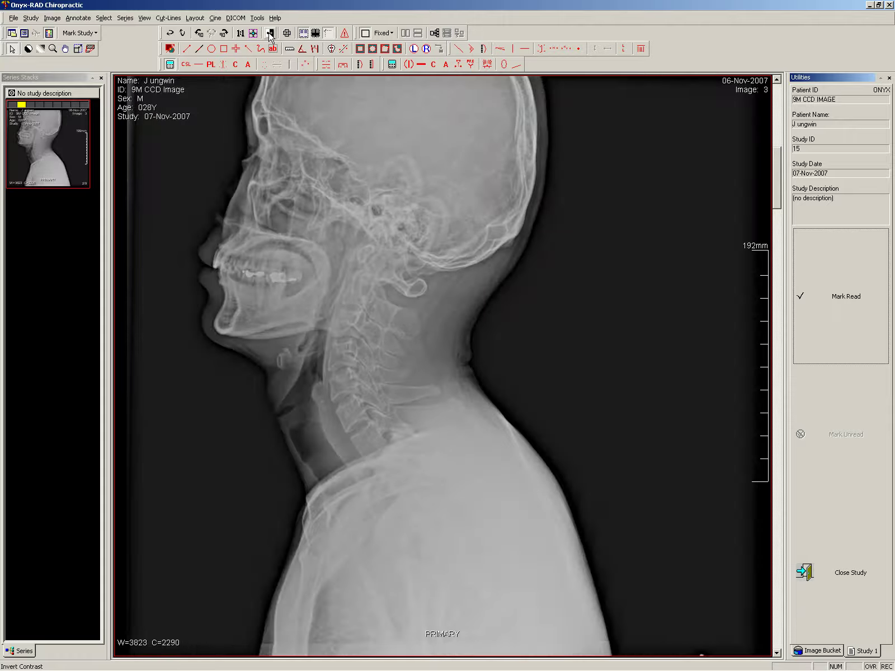
left_click(31, 49)
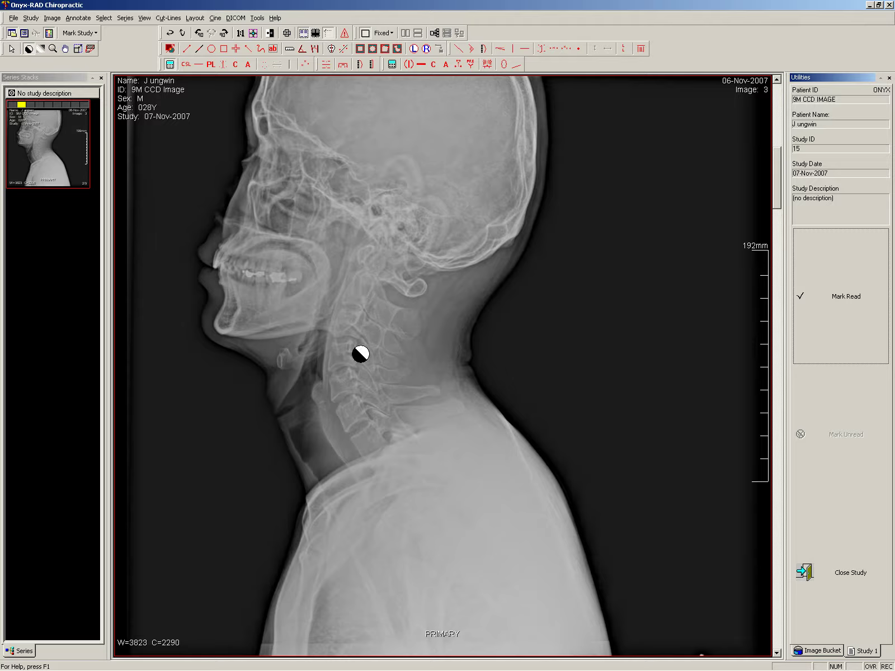
left_click_drag(360, 353, 206, 376)
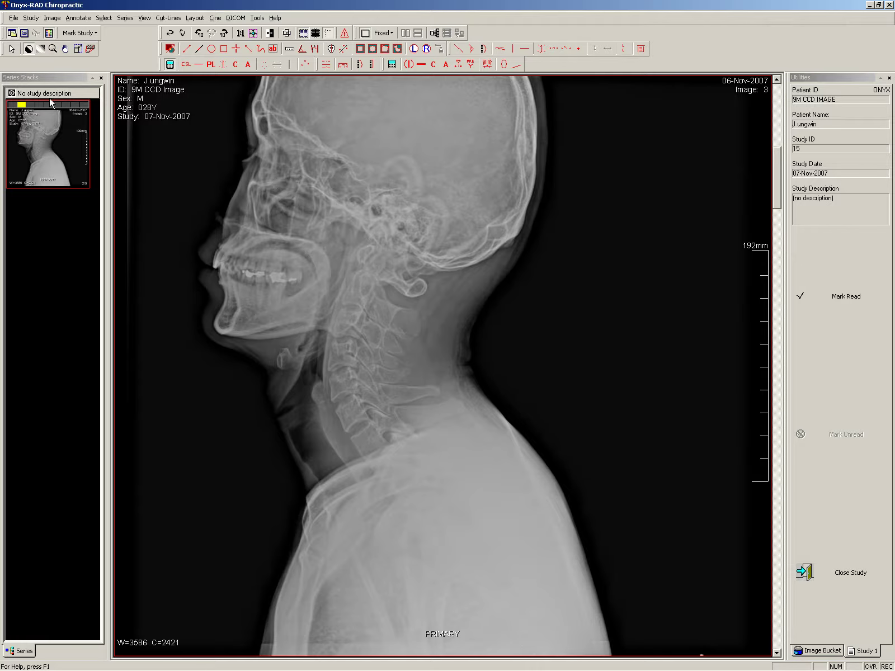
Examine the neck area with the magnifying glass and try panning the image downward, restoring its original view
left_click(53, 49)
left_click_drag(343, 241, 398, 396)
left_click(66, 49)
left_click_drag(455, 247, 345, 473)
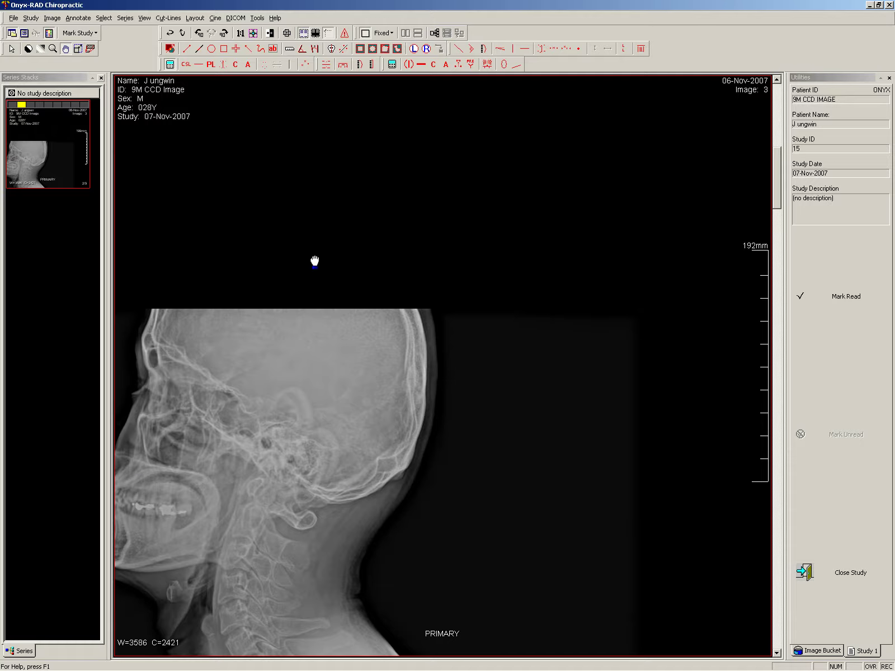
left_click(288, 34)
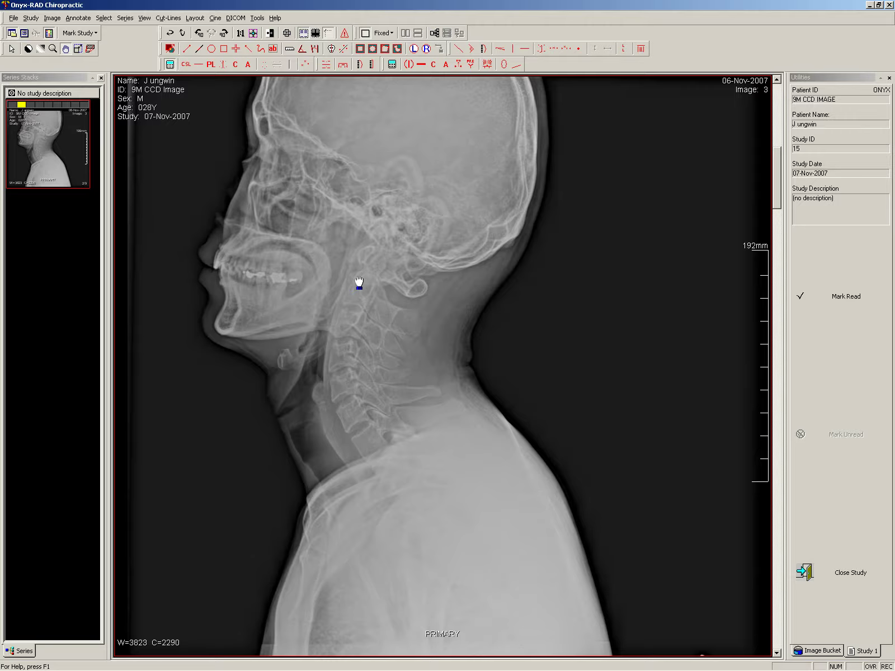
Apply an 80% unsharp mask to the lateral neck image and reset it
right_click(162, 283)
mouse_move(249, 522)
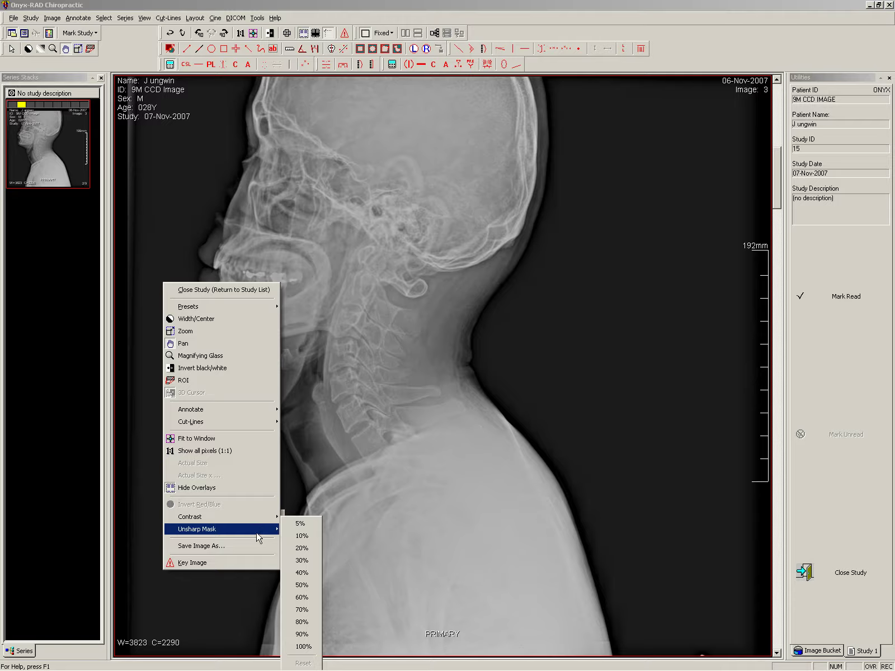
left_click(302, 624)
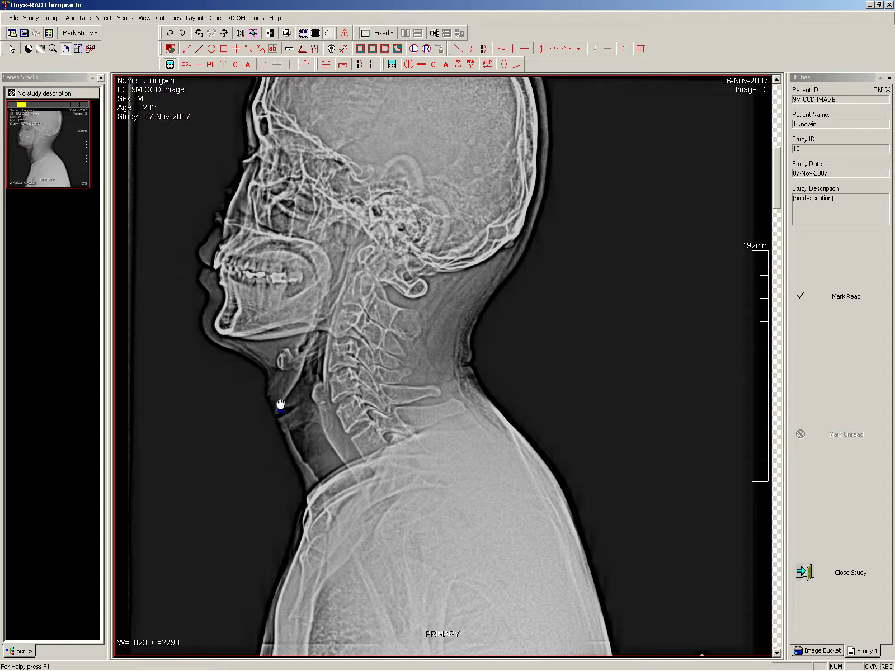
right_click(216, 408)
mouse_move(252, 639)
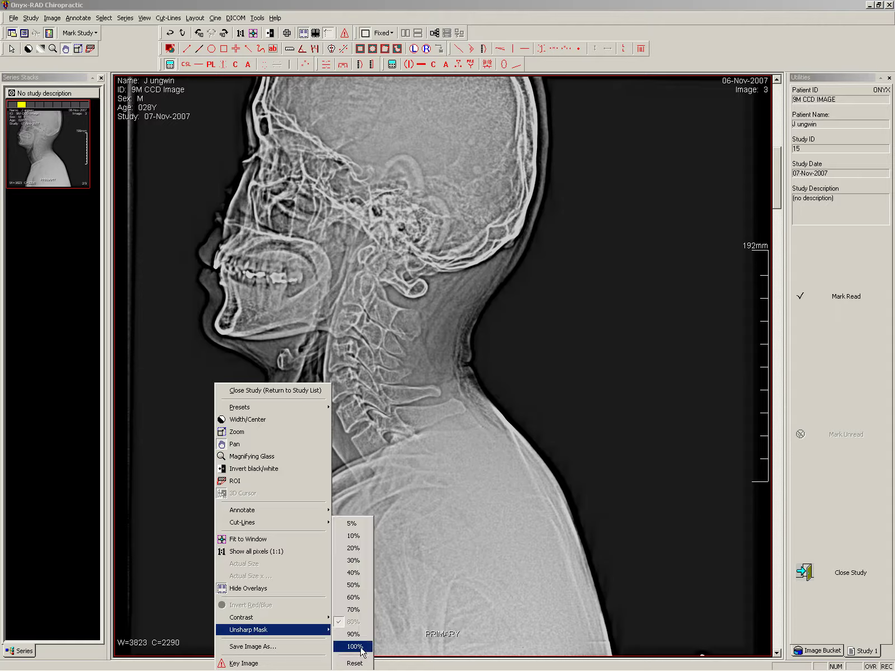
left_click(355, 663)
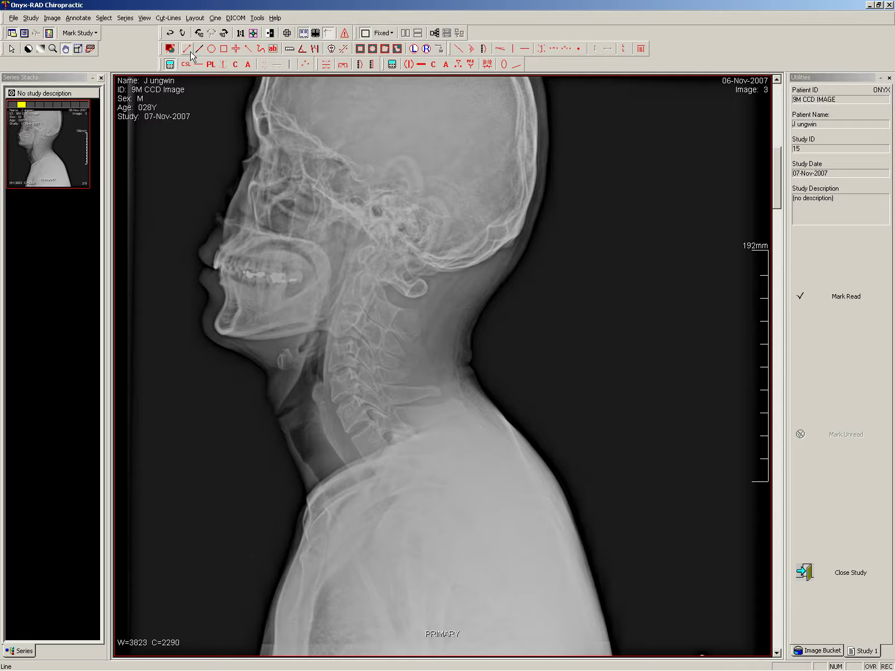
Draw a closed freehand outline around the cervical spine and add the annotation "Text" over the skull
left_click(261, 50)
mouse_move(354, 172)
left_mouse_down()
mouse_move(307, 215)
mouse_move(367, 364)
mouse_move(315, 463)
mouse_move(458, 428)
mouse_move(414, 192)
mouse_move(354, 171)
left_mouse_up()
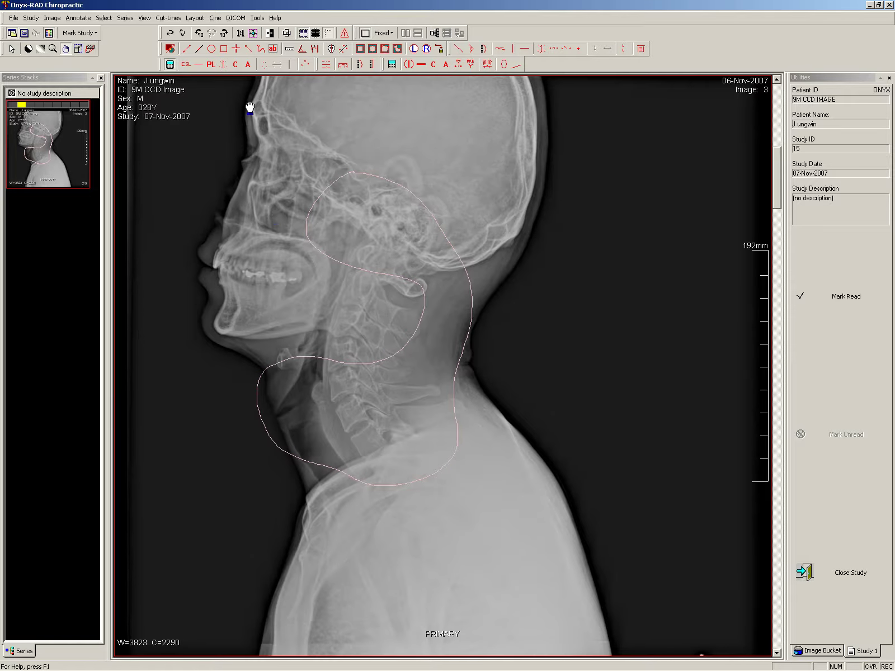
left_click(273, 48)
mouse_move(358, 123)
left_mouse_down()
mouse_move(517, 191)
mouse_move(500, 202)
mouse_move(487, 190)
left_mouse_up()
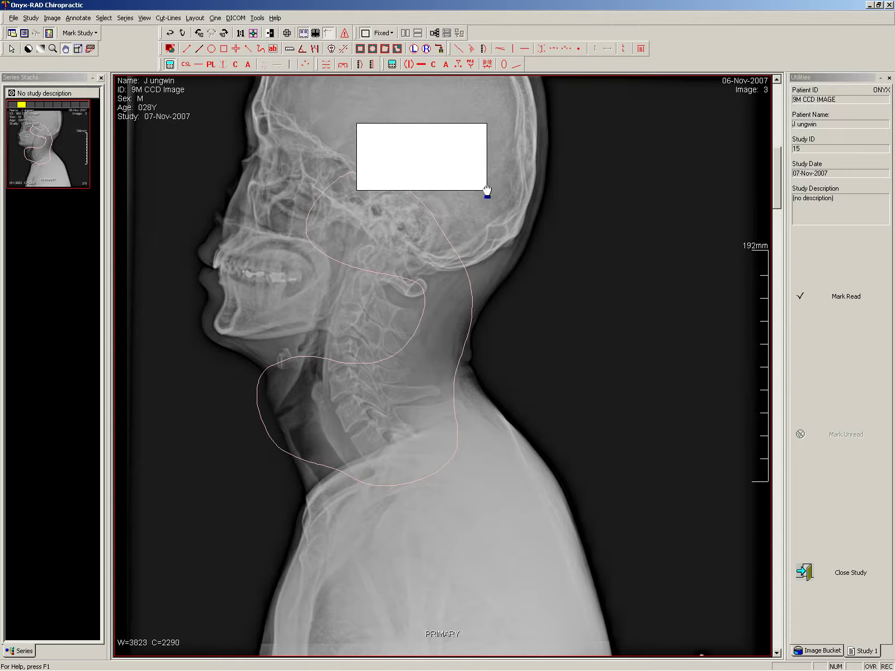
type("Text")
key("Return")
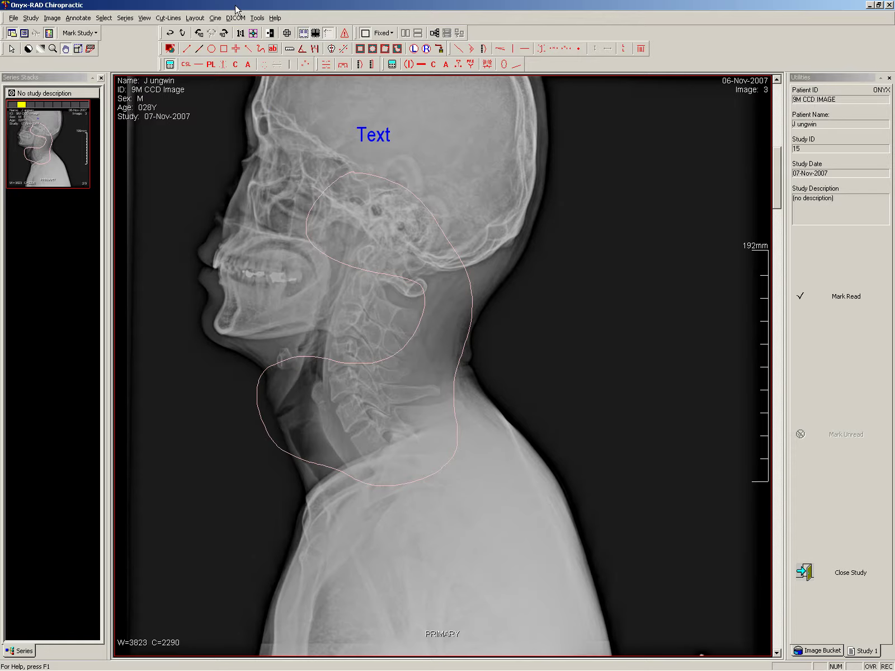
Measure the distance from the upper skull to a point behind the neck, placing the dimension beside the throat and shoulder
left_click(290, 49)
mouse_move(423, 125)
left_mouse_down()
mouse_move(514, 136)
mouse_move(540, 196)
mouse_move(575, 226)
left_mouse_up()
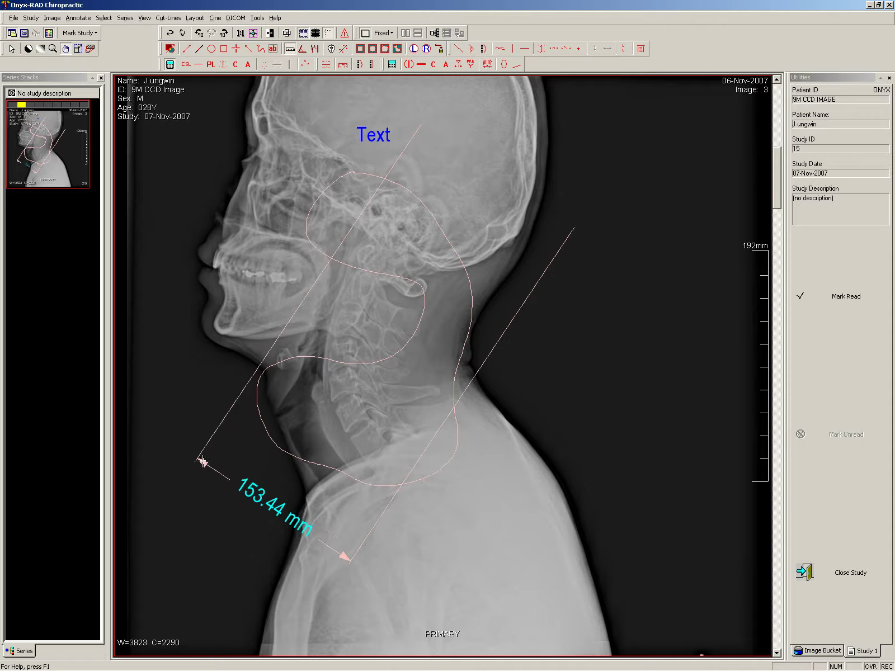
left_click(203, 462)
Measure the Cobb angle on the lower cervical vertebrae and mask the image with a box shutter around the face and jaw
left_click(315, 49)
left_click(337, 411)
left_click(358, 399)
left_click(348, 432)
left_click(368, 417)
left_click(563, 305)
left_click(361, 50)
mouse_move(157, 131)
left_mouse_down()
mouse_move(275, 224)
mouse_move(332, 324)
mouse_move(331, 365)
mouse_move(332, 356)
left_mouse_up()
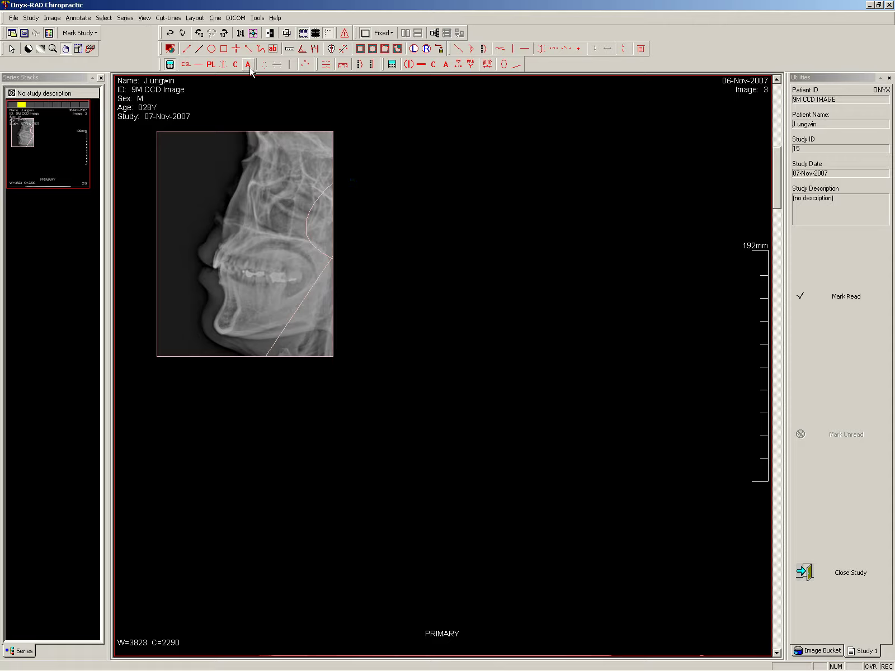
Select all annotations in annotation edit mode and delete them, including the box shutter
left_click(171, 49)
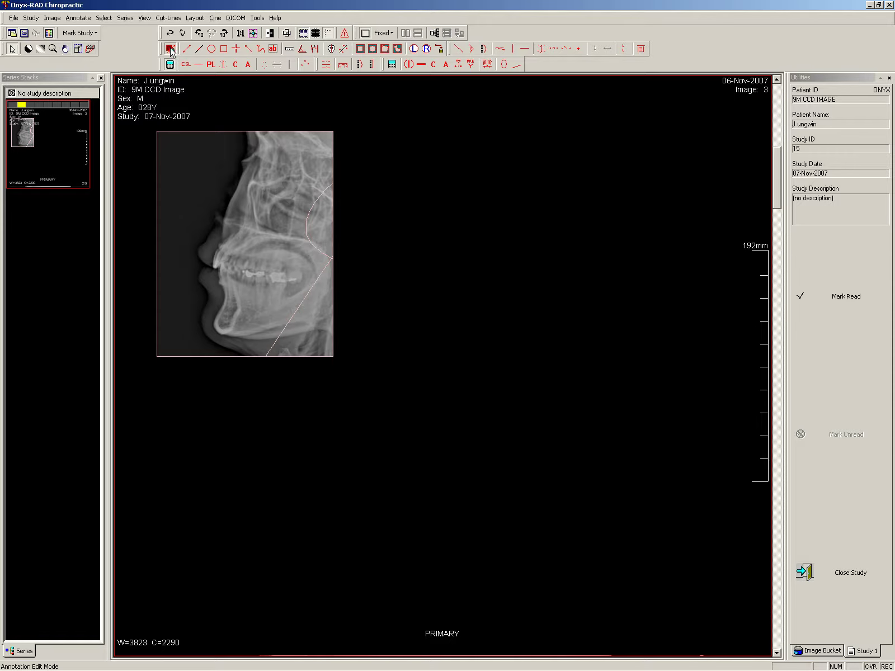
right_click(367, 224)
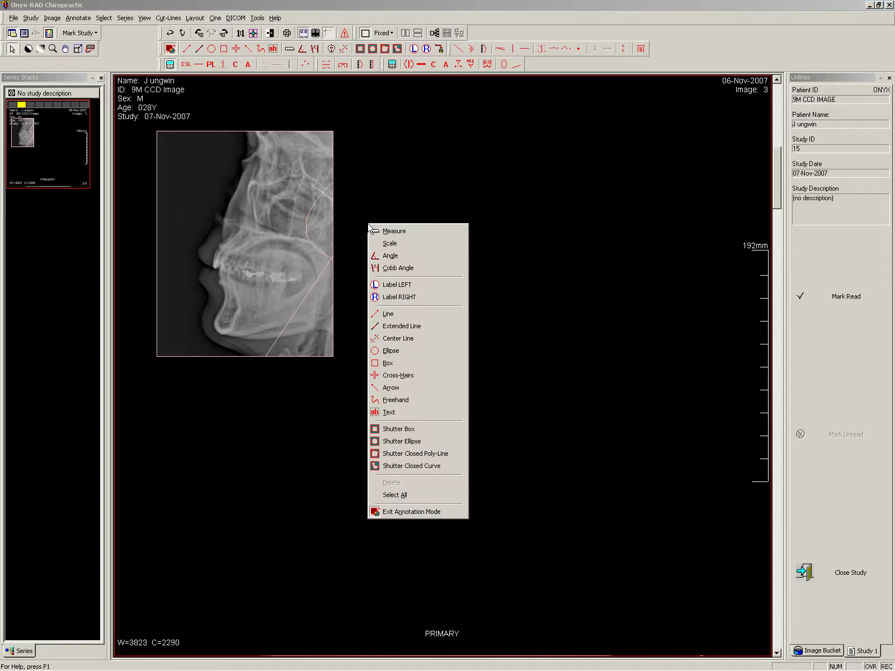
left_click(398, 495)
right_click(358, 376)
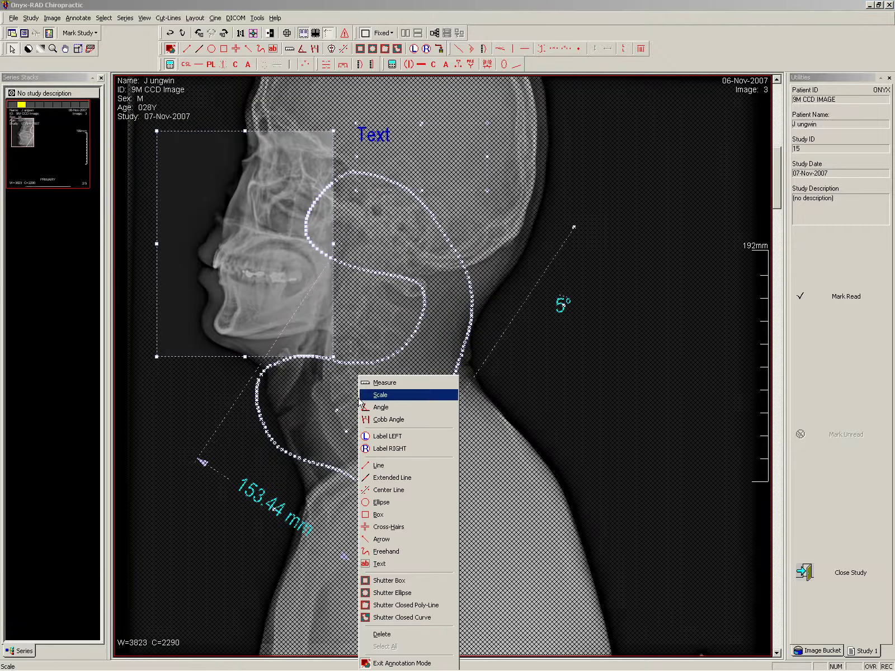
left_click(392, 634)
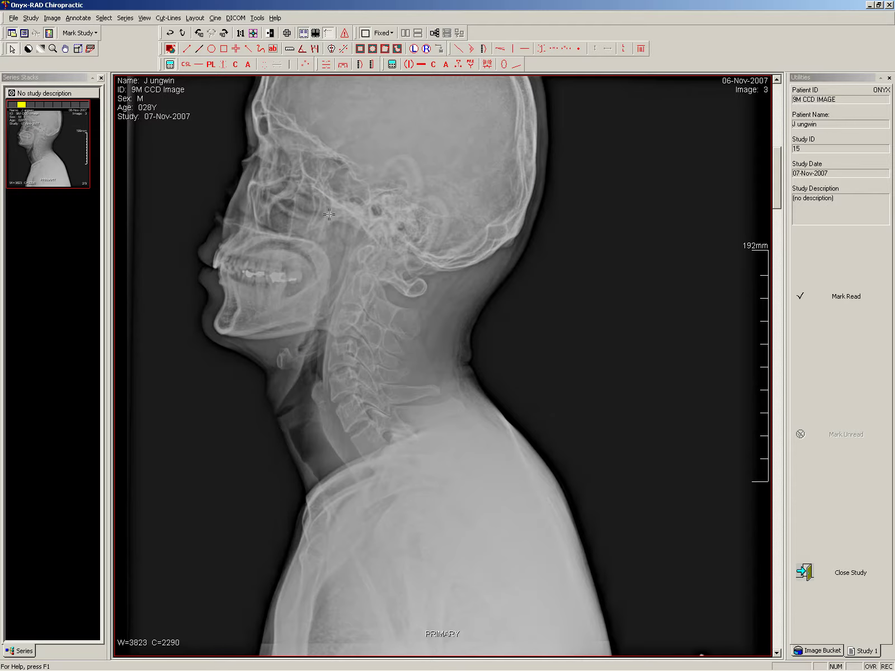
Mask the image with a closed-curve shutter around a mid-cervical vertebra, and delete the shutter
left_click(397, 49)
mouse_move(352, 365)
left_mouse_down()
mouse_move(335, 367)
mouse_move(321, 389)
mouse_move(340, 401)
mouse_move(366, 392)
mouse_move(349, 365)
left_mouse_up()
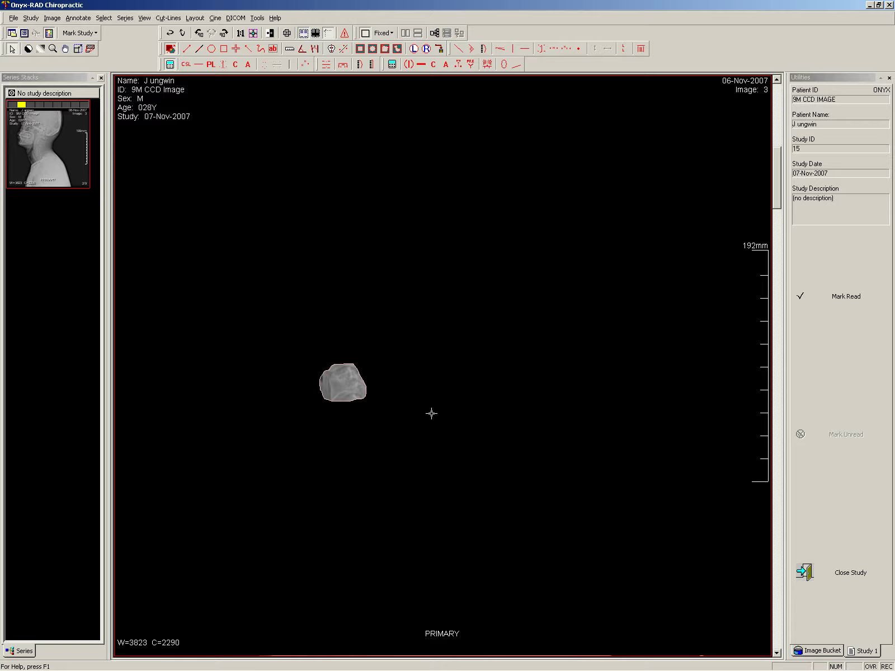
right_click(428, 376)
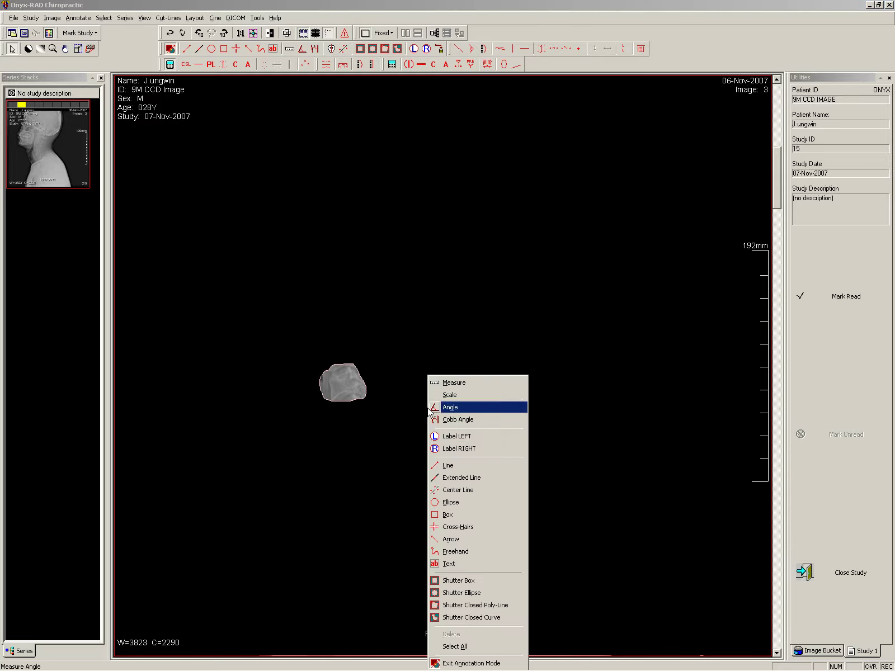
left_click(448, 646)
right_click(421, 375)
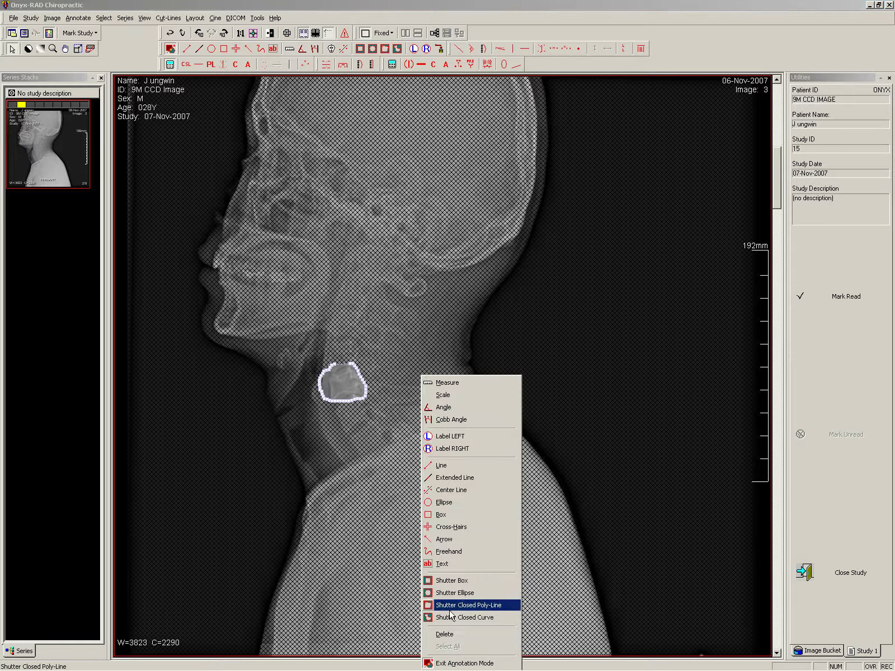
left_click(445, 634)
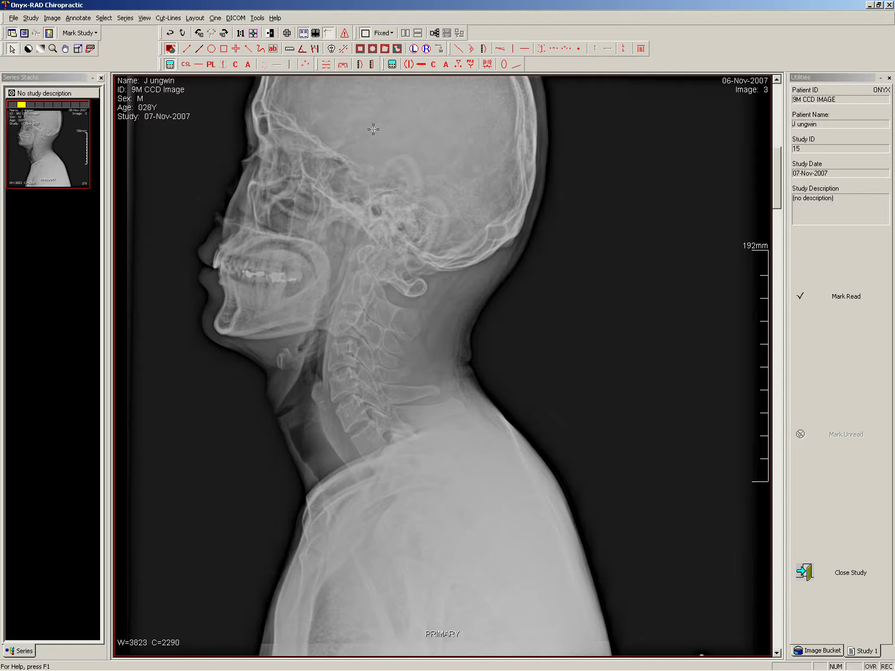
Preview several chiropractic templates, including Frontal, C/A and Flat Cervical Grid Ruler, and insert the Gonstead Ruler across the jaw and upper neck
left_click(481, 50)
left_click(639, 50)
left_click(351, 262)
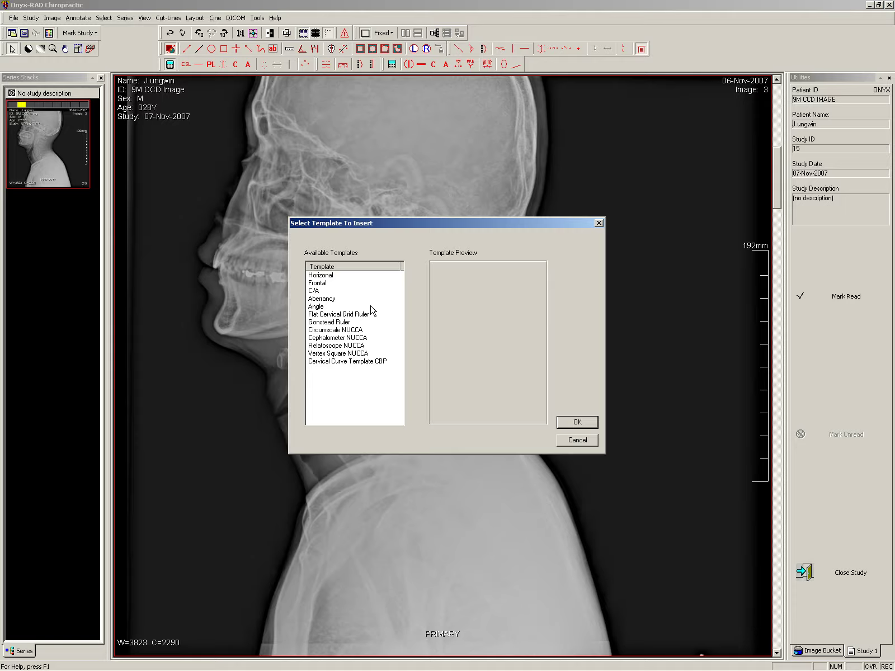
left_click(319, 276)
left_click(315, 284)
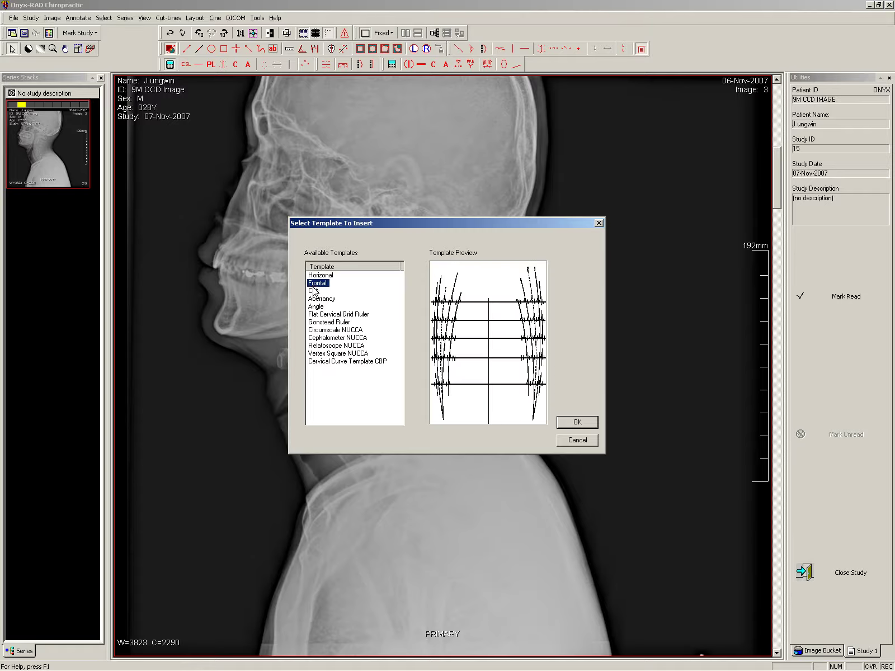
left_click(314, 291)
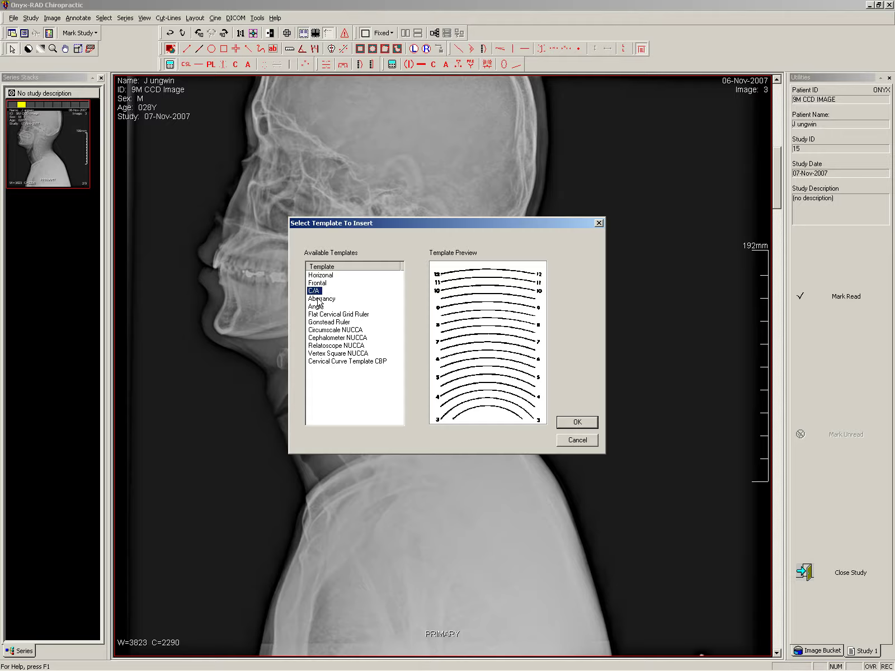
left_click(316, 307)
left_click(320, 314)
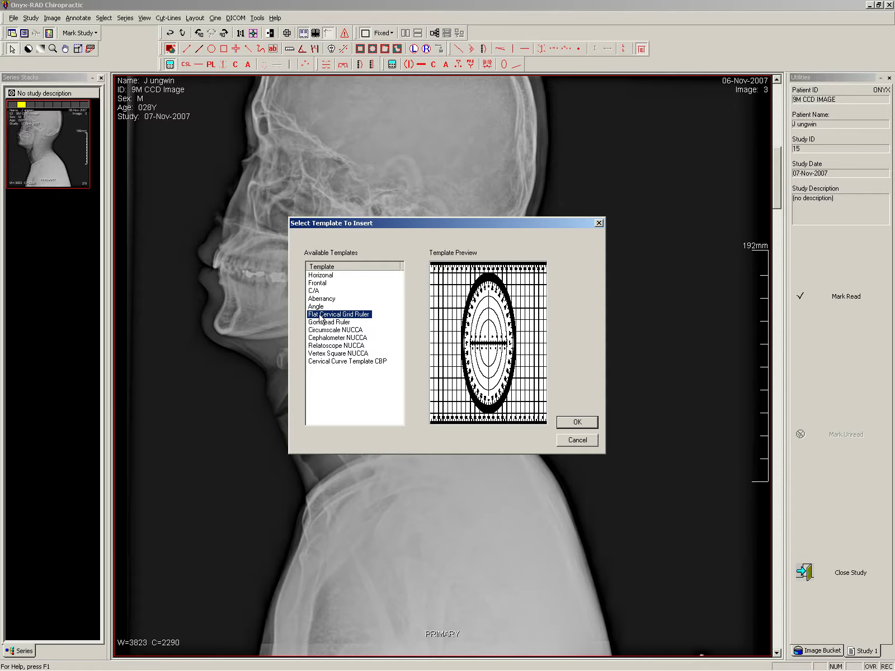
left_click(325, 322)
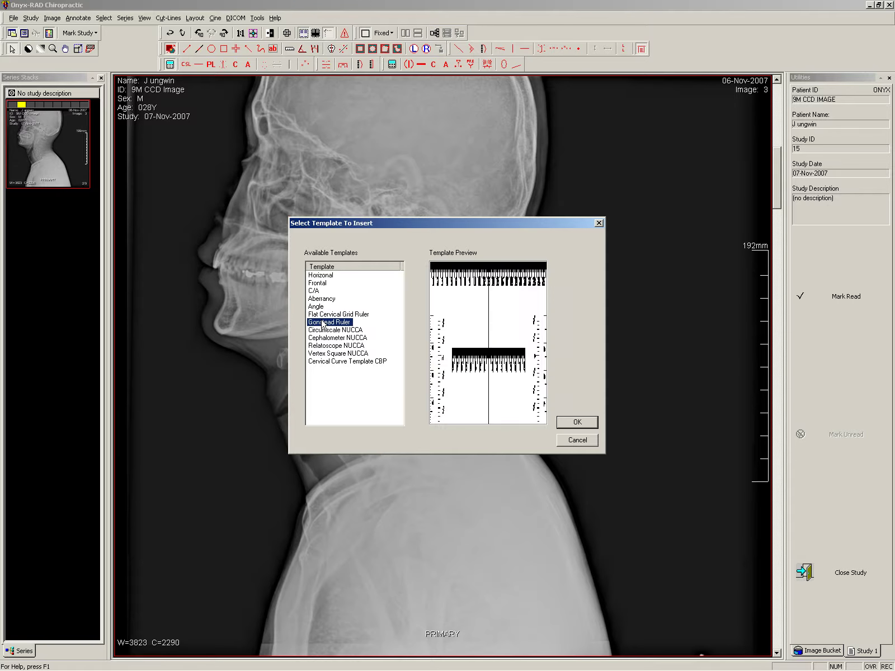
left_click(577, 423)
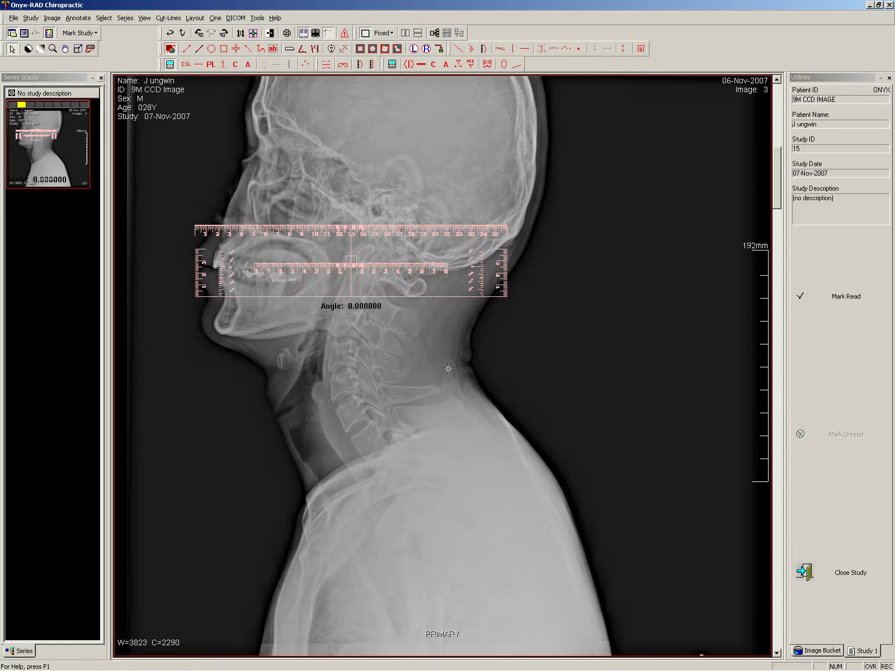
Move the Gonstead ruler onto the skull base and rotate it to an angle of about 17 degrees
left_click(353, 264)
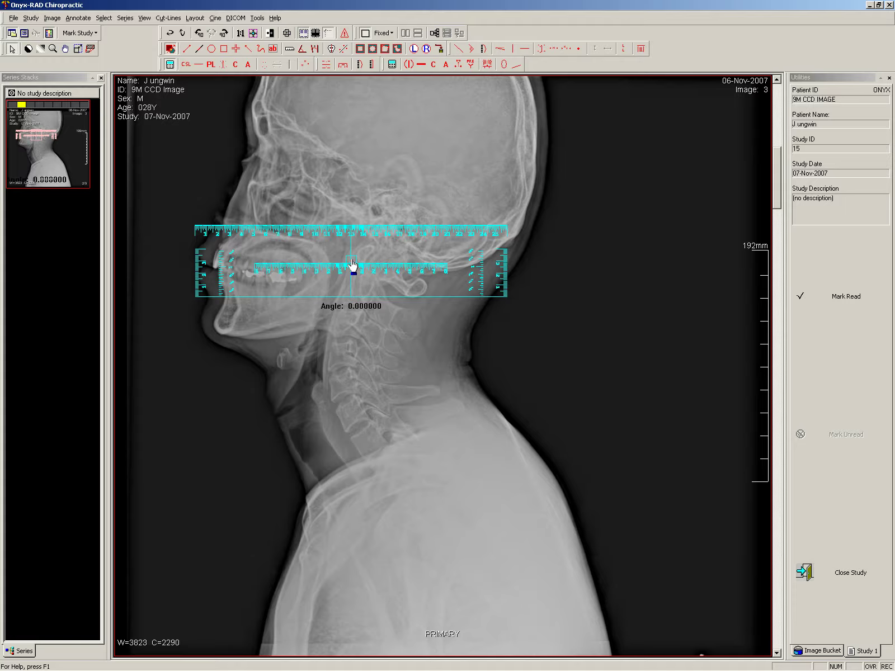
left_click_drag(352, 264, 386, 240)
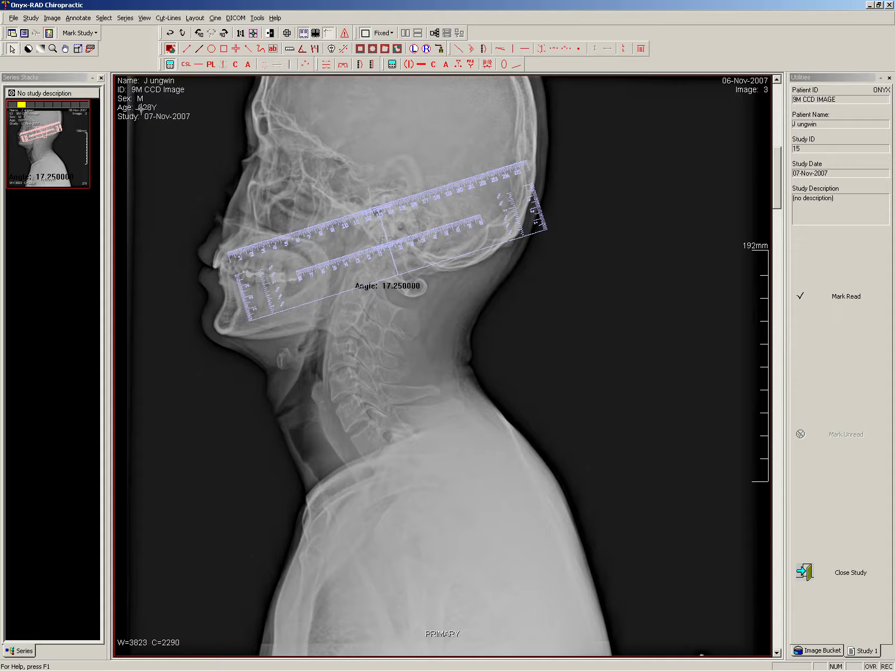
Mark the study as read and add the X-ray with its ruler overlay to the Image Bucket
left_click(830, 307)
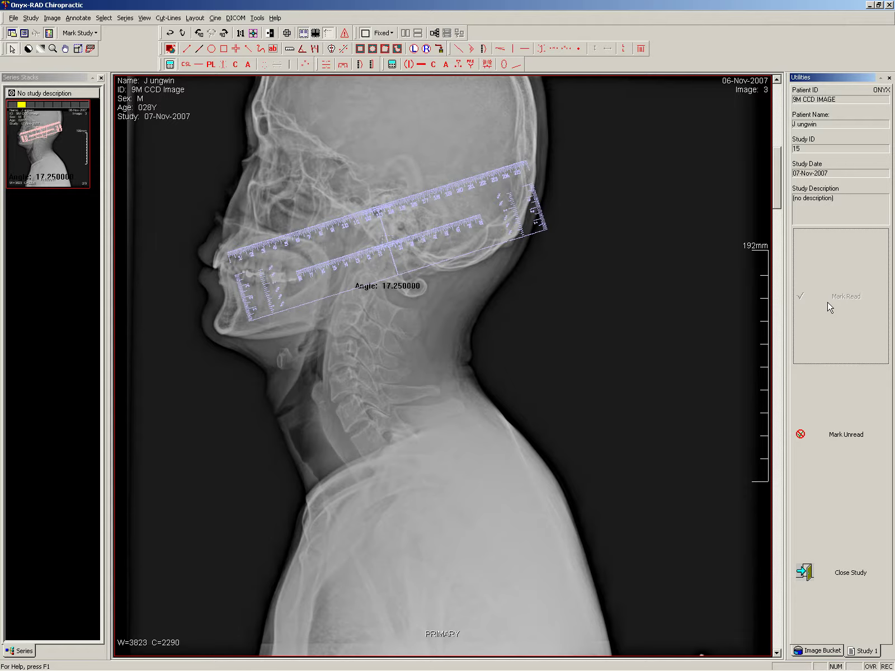
left_click(823, 651)
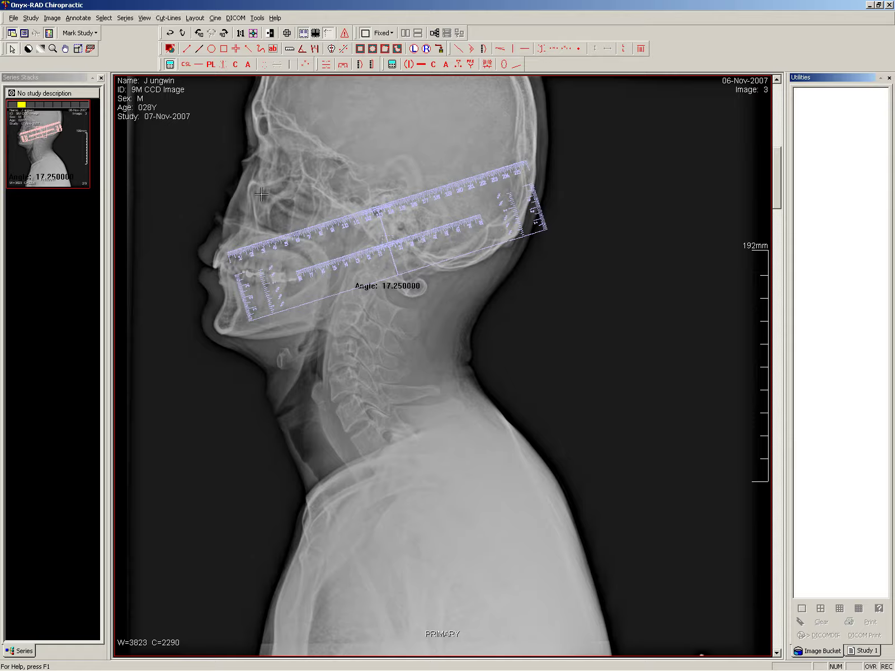
left_click(326, 198)
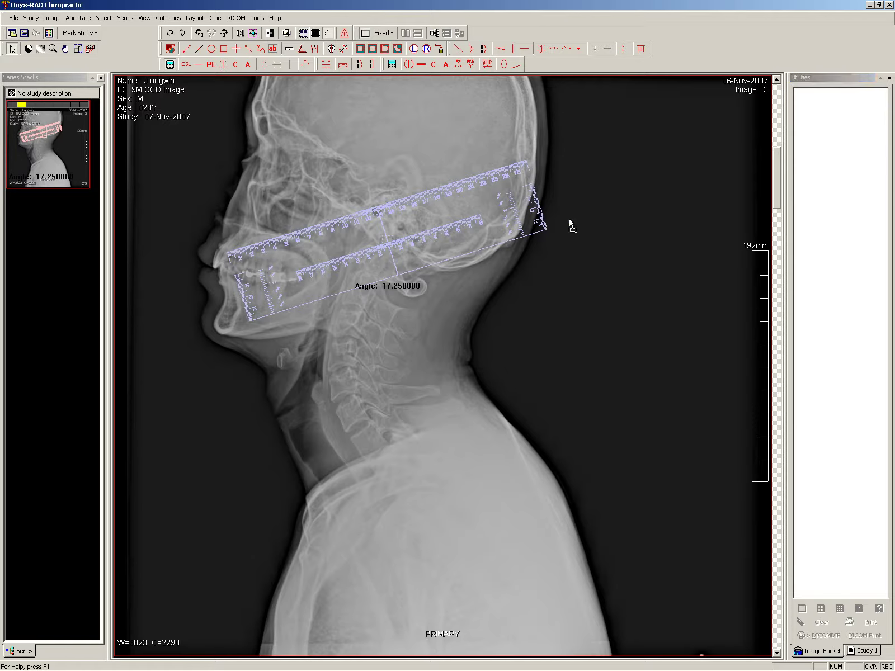
left_click_drag(840, 229, 837, 227)
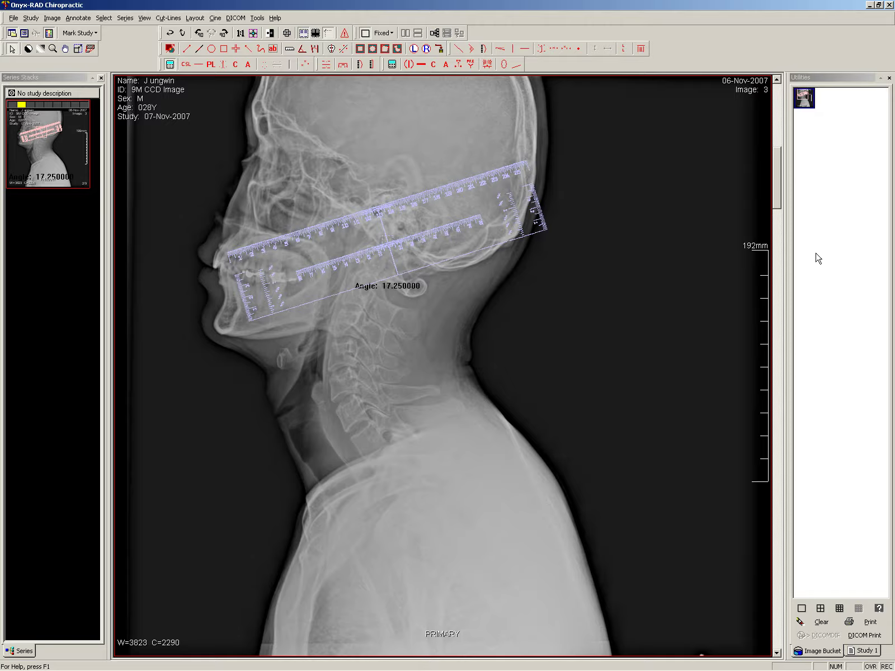
Show the Image Bucket in its one-, two-, three- and four-column layouts in turn
left_click(804, 610)
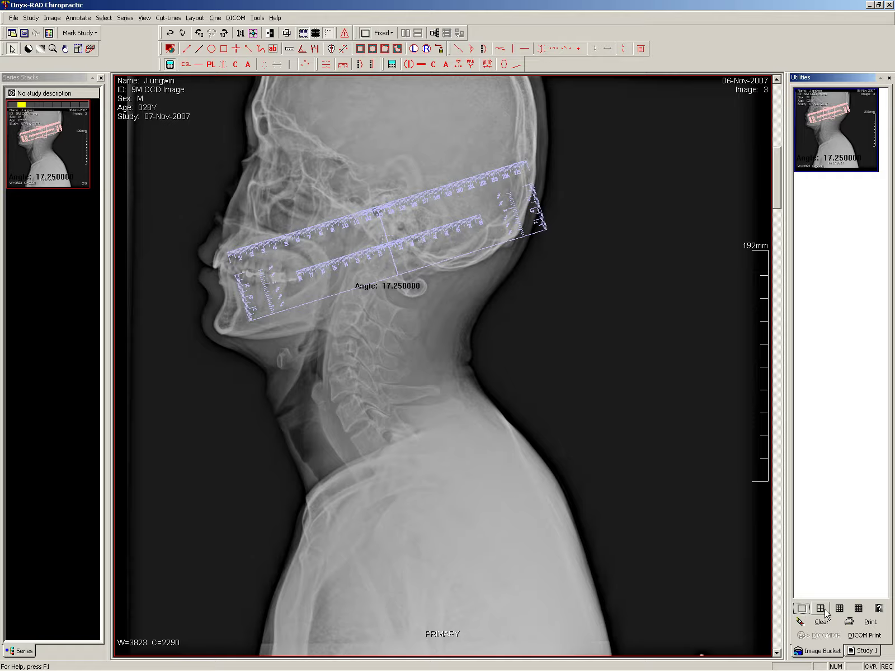
left_click(820, 609)
left_click(839, 610)
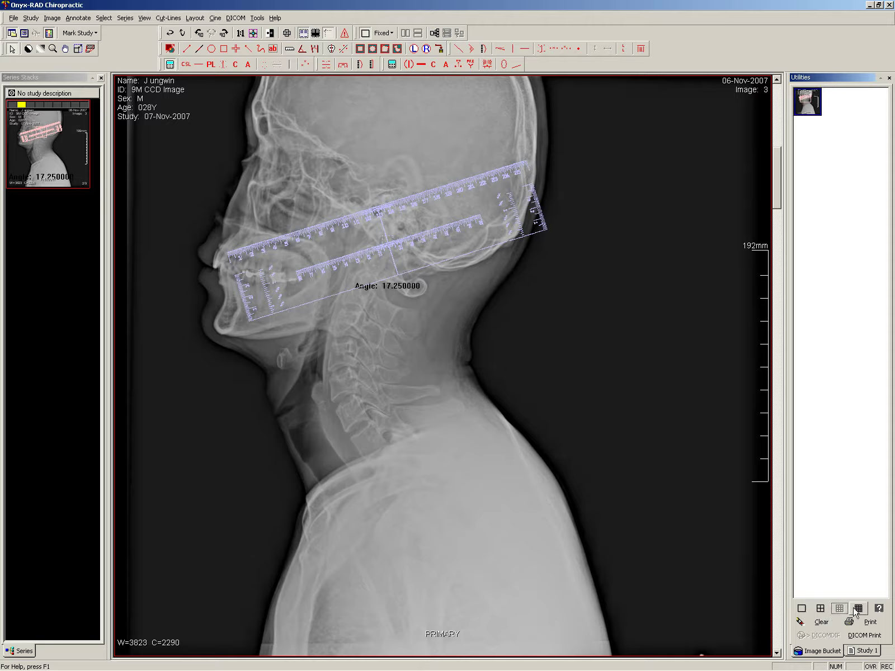
left_click(856, 611)
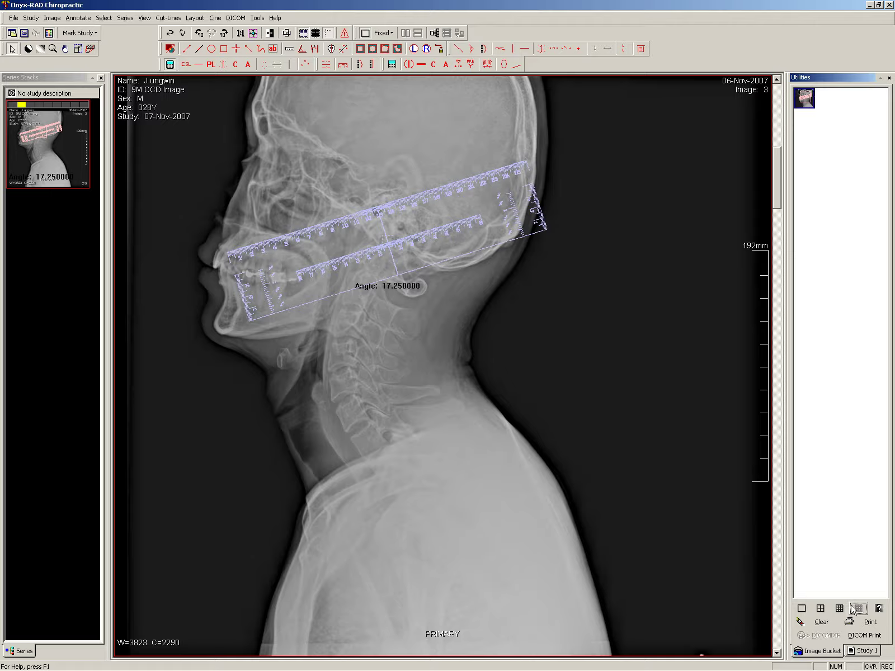
Set a custom Image Bucket display layout with three columns
left_click(879, 609)
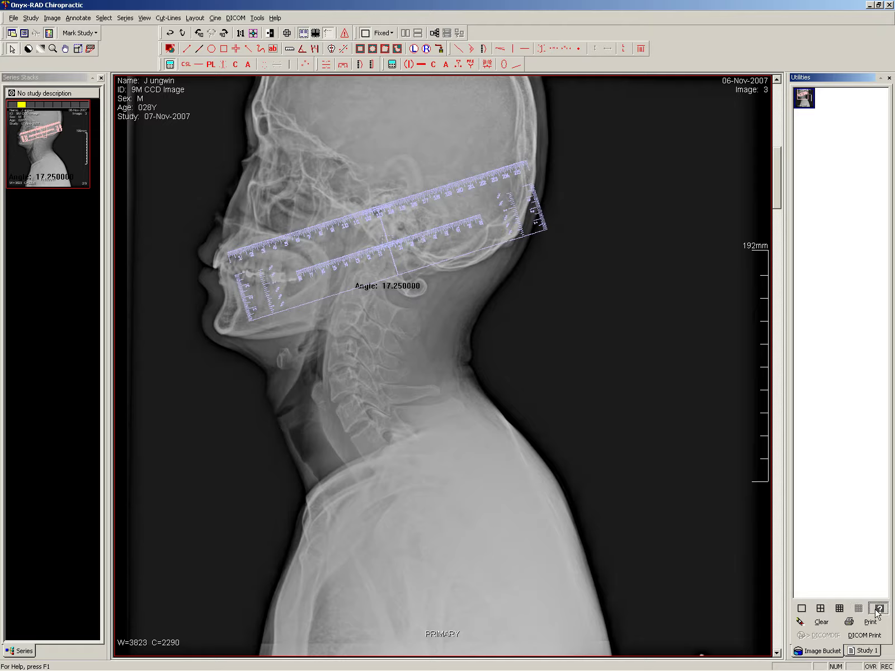
left_click(397, 333)
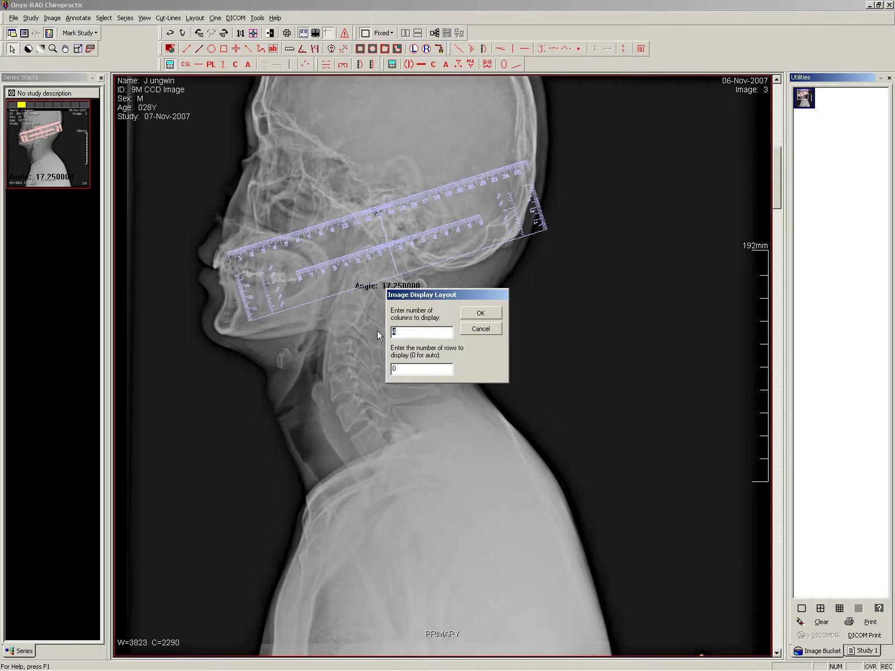
type("2")
key("Tab")
type("33")
left_click(483, 313)
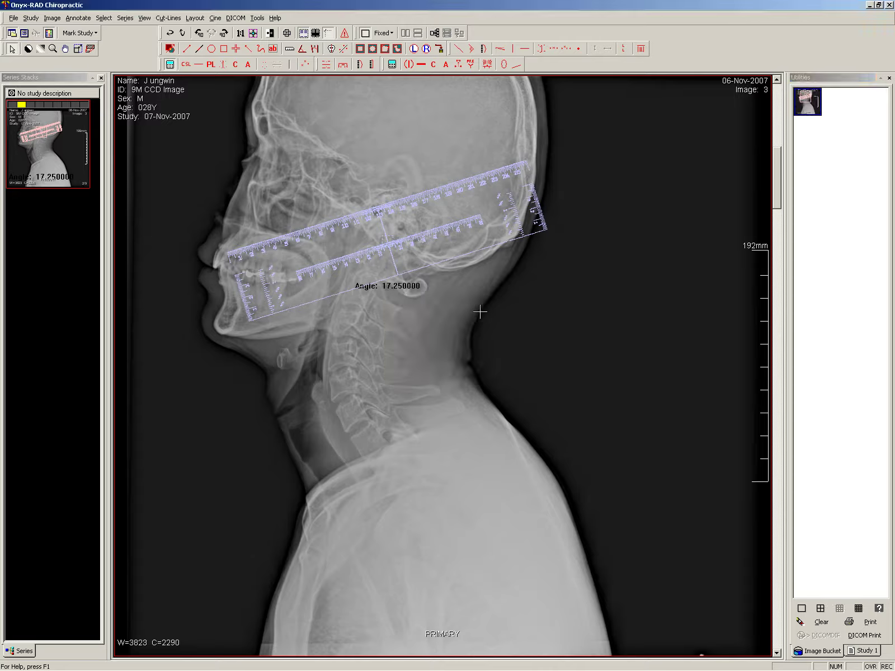
Add the X-ray thumbnail from the series stack to the Image Bucket
left_click(48, 163)
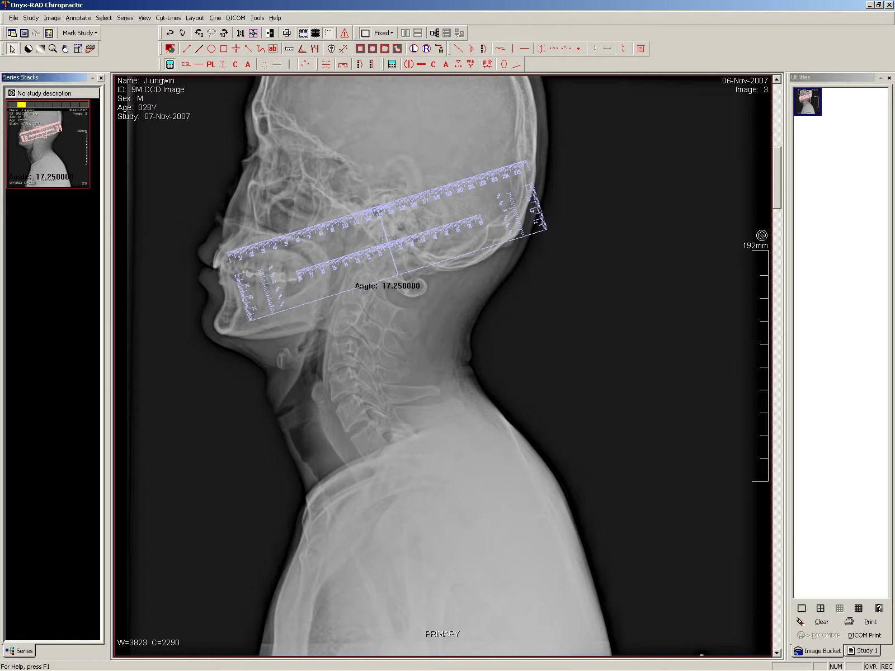